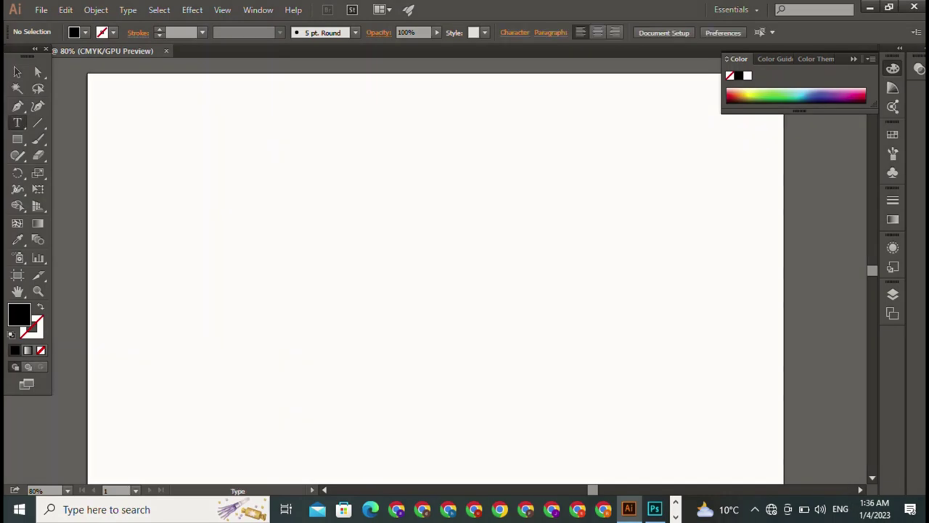
- Type the word AFS near the top of the page in the Capture it stencil font
left_click(334, 138)
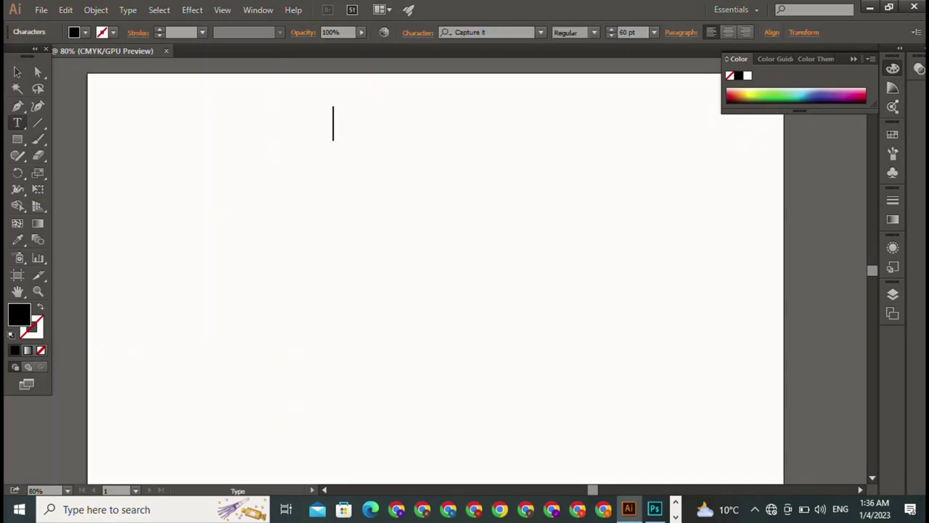
type("AF")
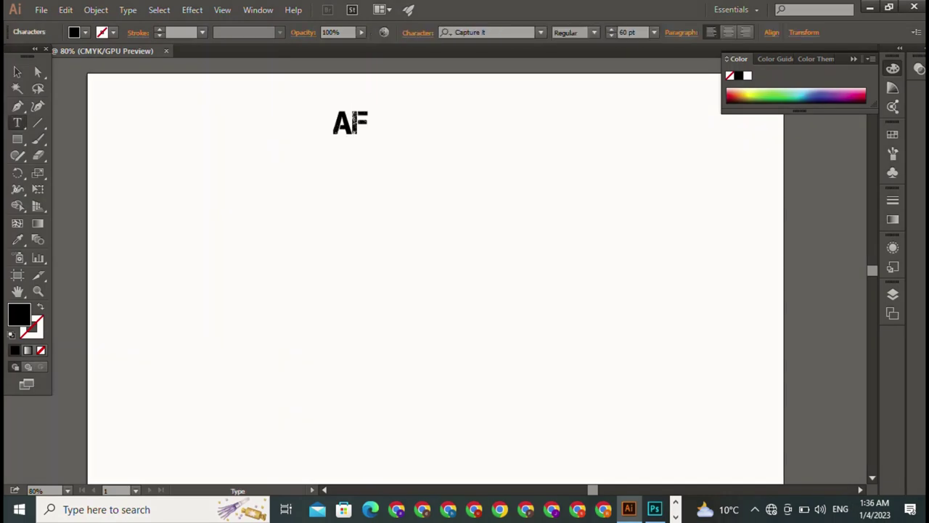
type("S")
left_click(18, 71)
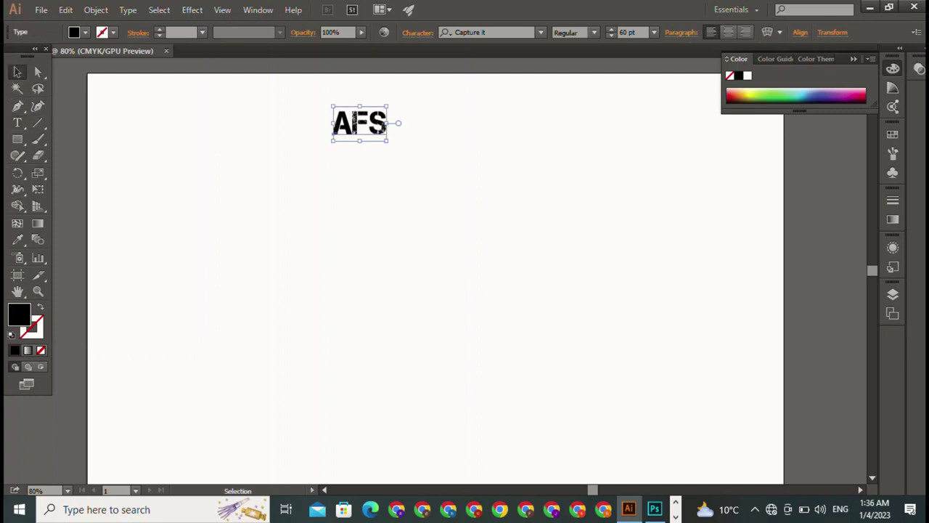
- Enlarge the AFS text to about 263 pt and move it to the right side of the page
left_click_drag(387, 140, 567, 257)
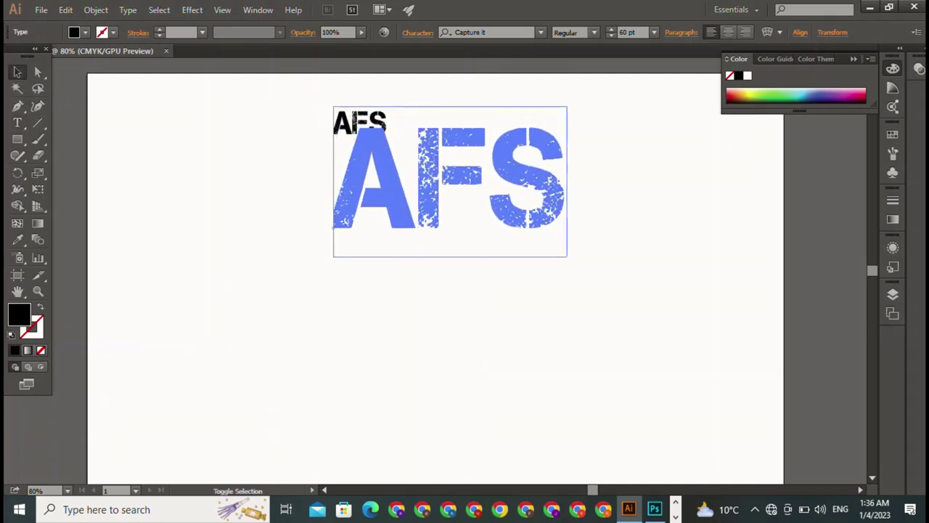
left_click_drag(450, 182, 457, 269)
key("ctrl+shift+a")
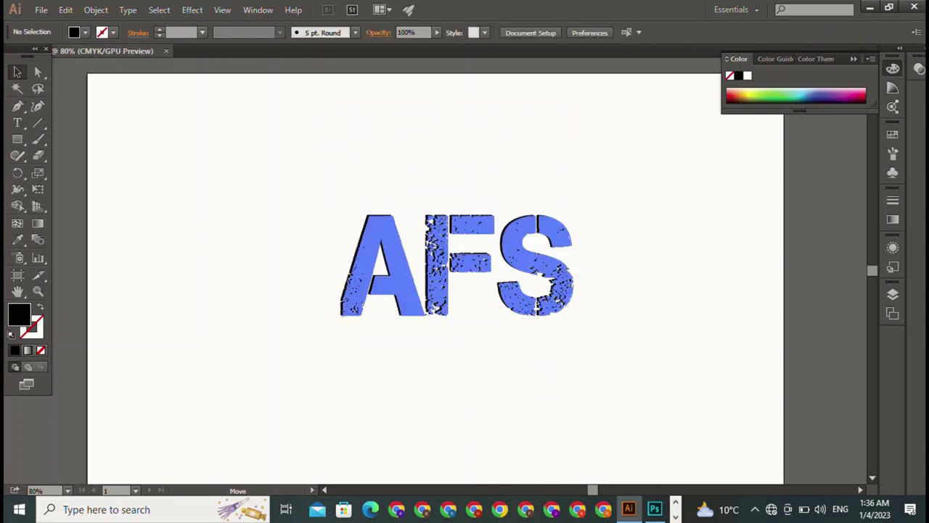
left_click_drag(456, 265, 679, 225)
key("ctrl+shift+a")
- Draw a circle left of the AFS text and set its fill to None
left_click_drag(18, 139, 51, 170)
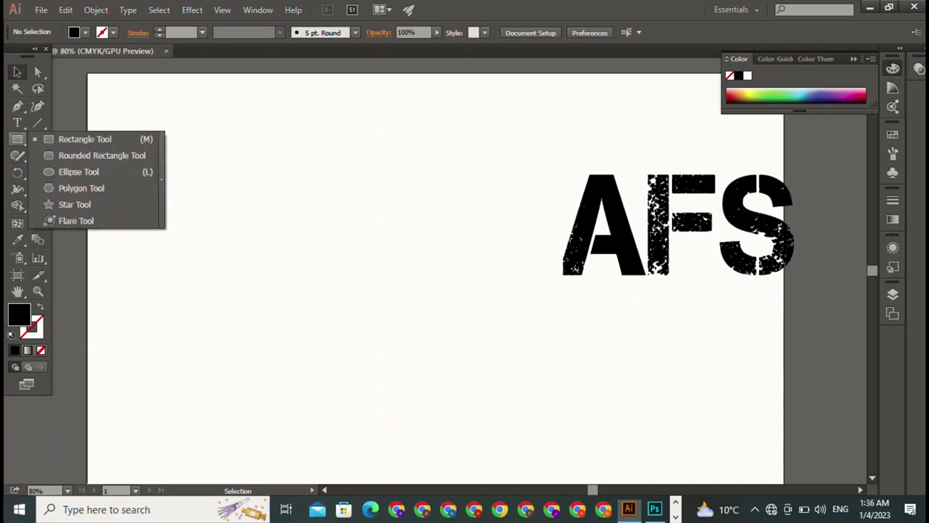
left_click_drag(243, 129, 436, 321)
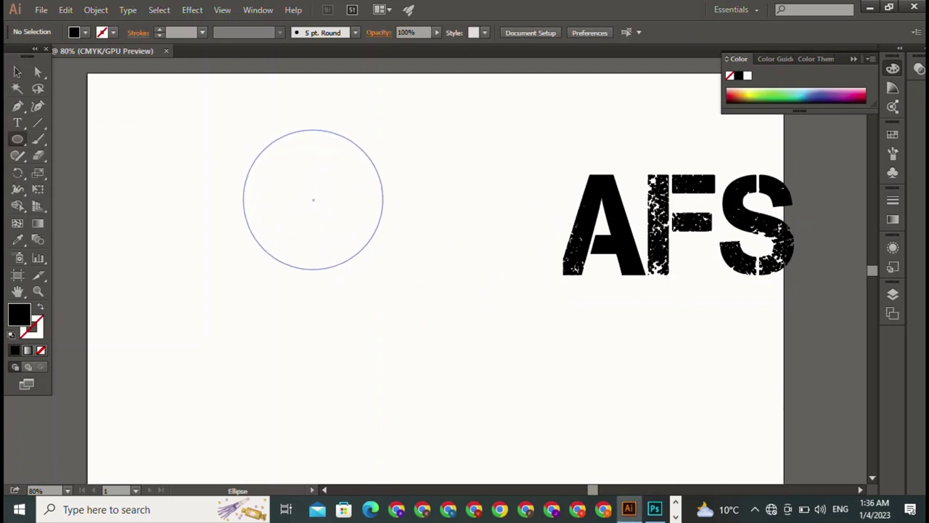
left_click(86, 32)
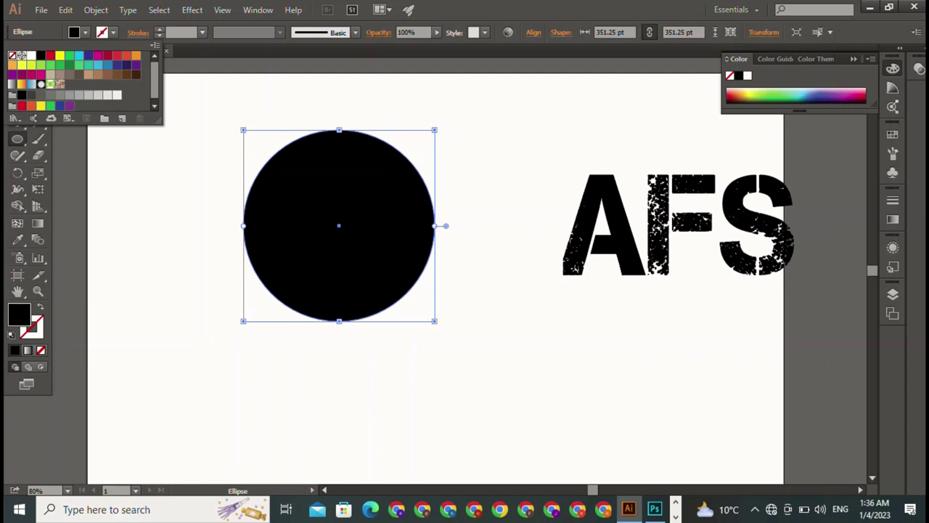
left_click(12, 55)
key("Escape")
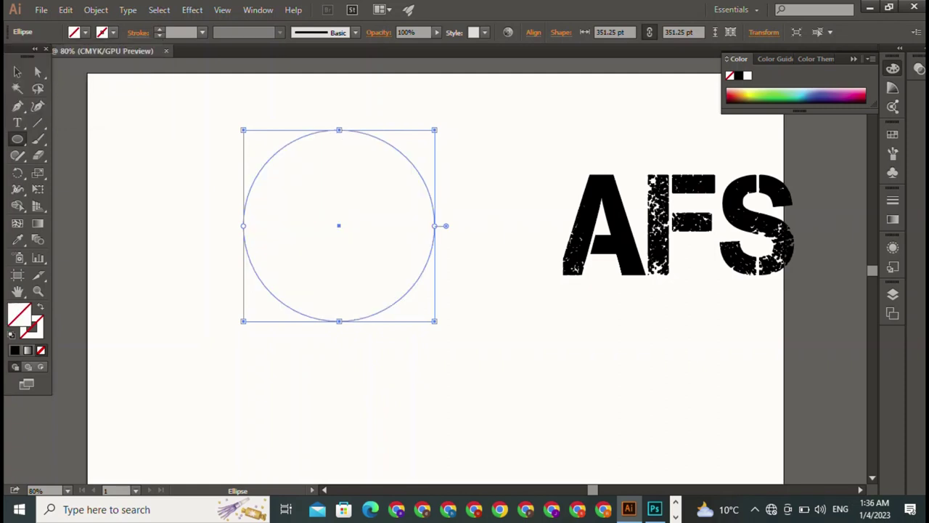
- Give the circle a black stroke with an 11 pt weight
left_click(114, 32)
left_click(41, 55)
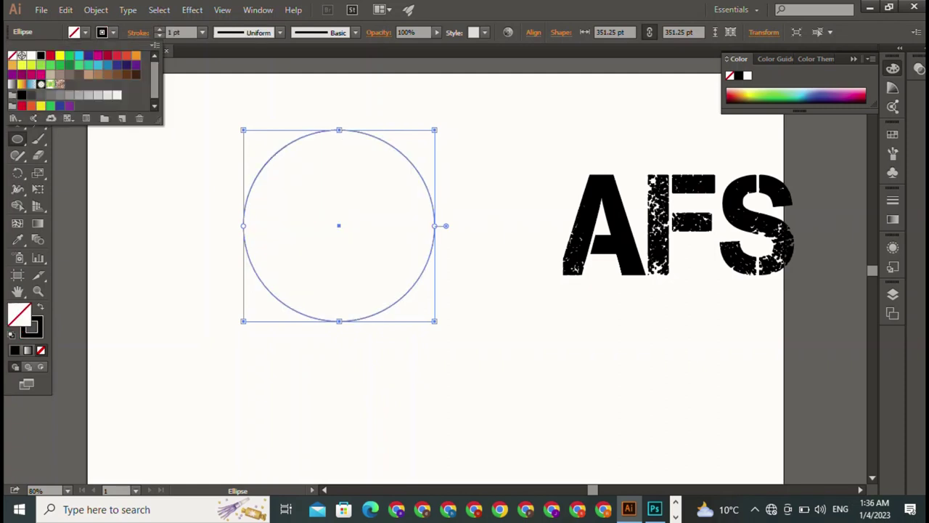
key("Escape")
key("Up")
key("Up")
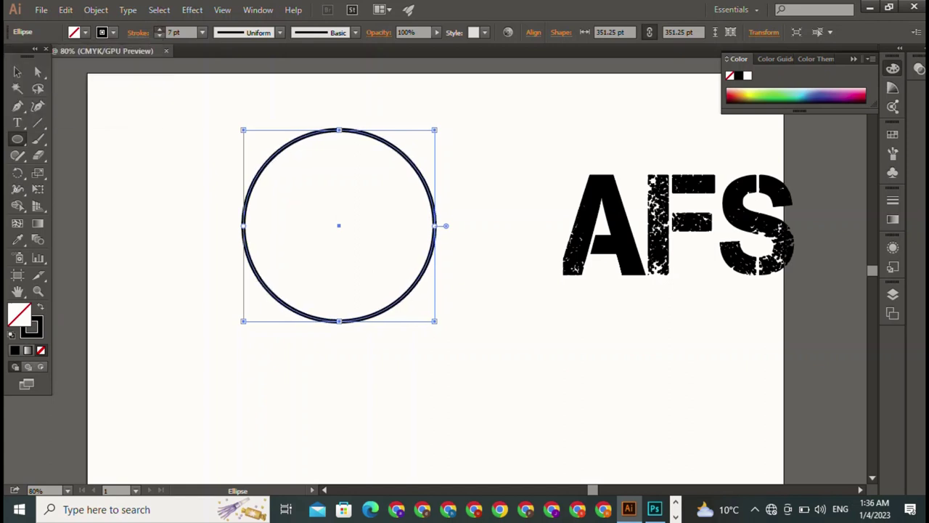
key("Up")
key("Up")
key("Up")
key("Up")
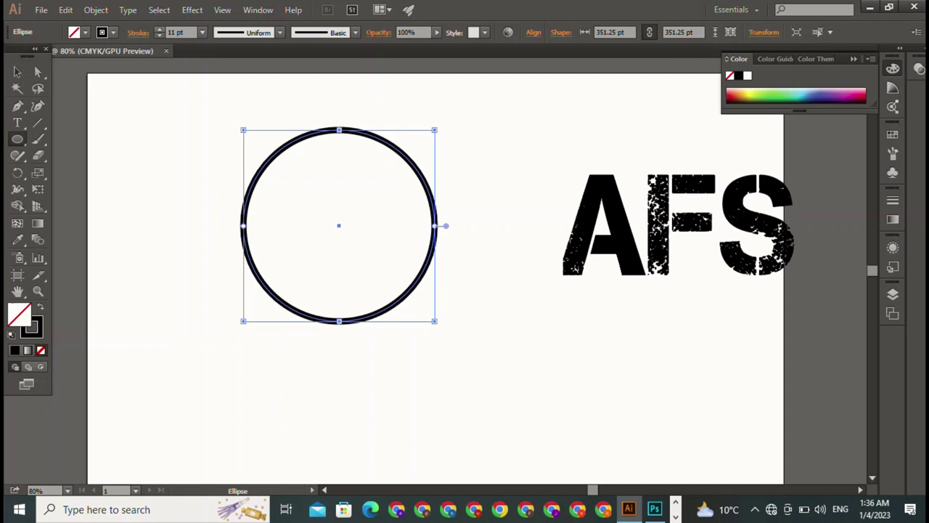
- Dismiss the ellipse size options, return to the Selection tool and reselect the thick circle
left_click(513, 235)
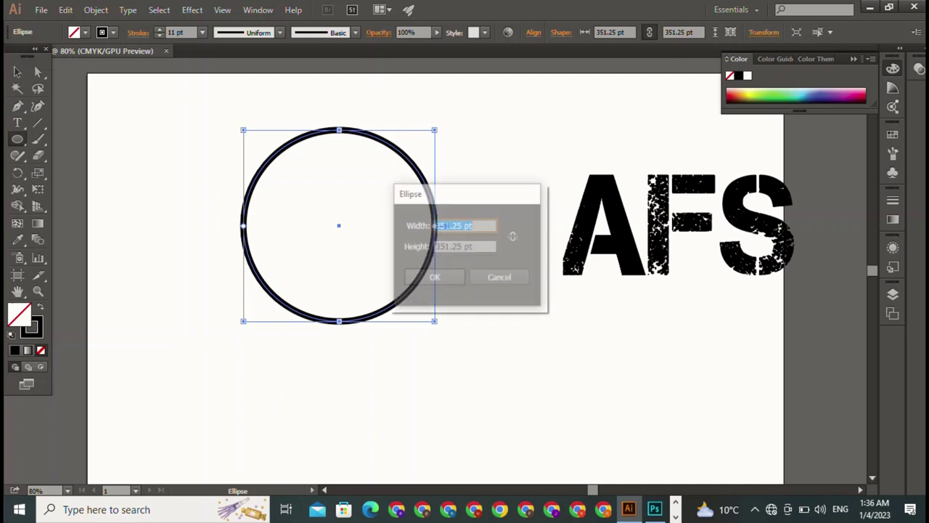
left_click(501, 277)
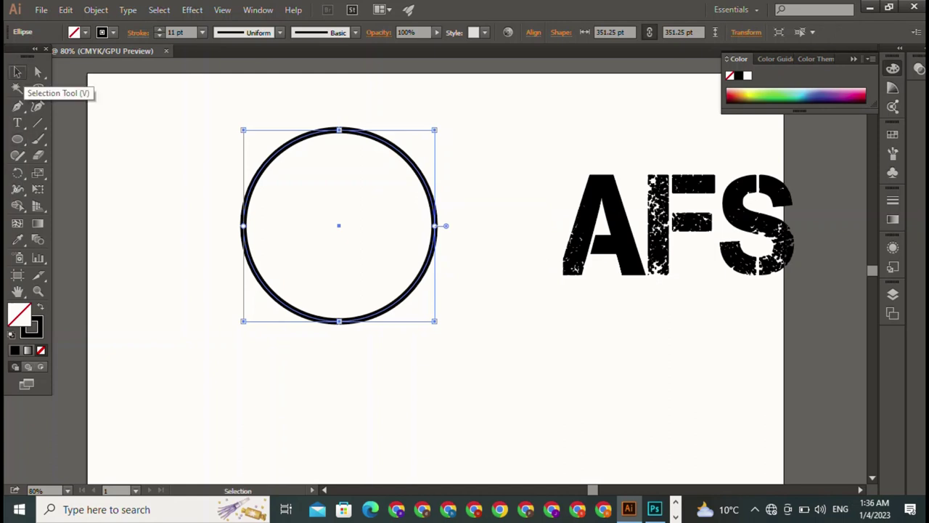
left_click(17, 71)
key("ctrl+shift+a")
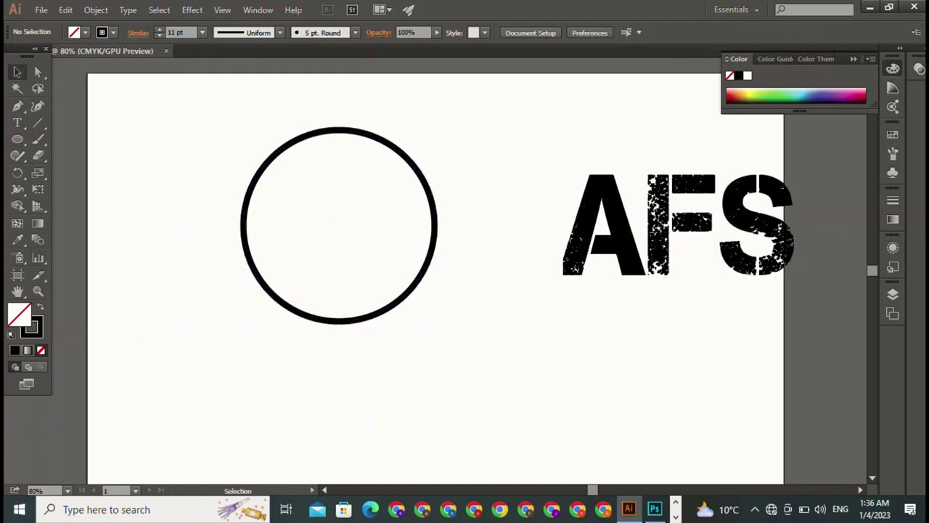
key("ctrl+z")
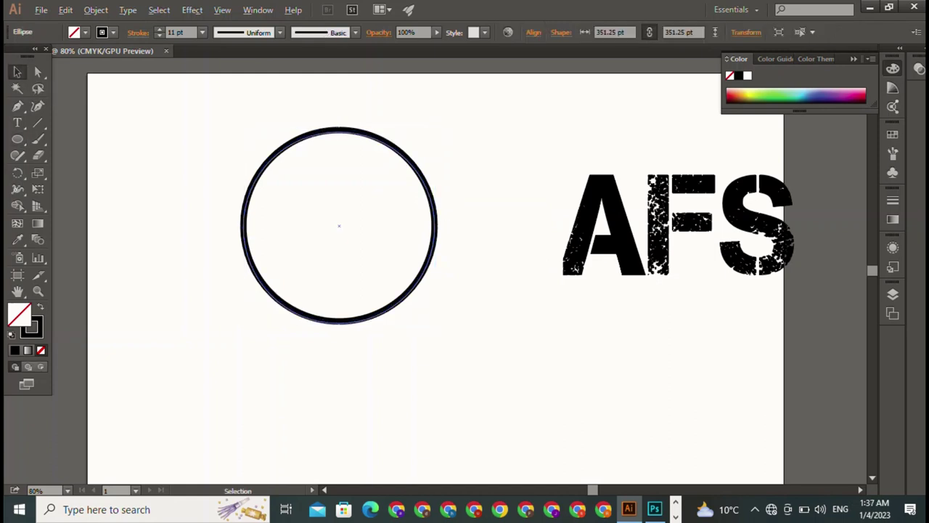
- Alt-drag a copy of the circle just below and set its stroke weight to 4 pt
left_click_drag(338, 320, 339, 343)
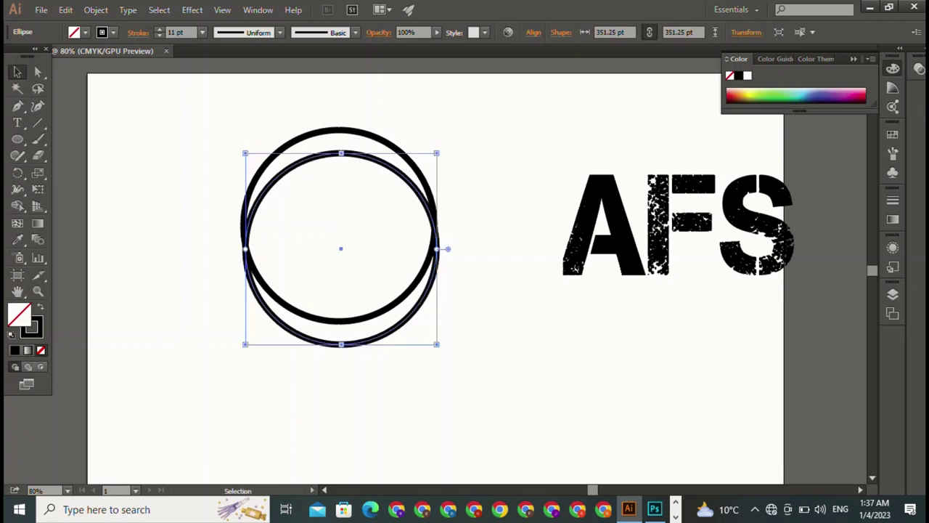
left_click(159, 35)
left_click(159, 35)
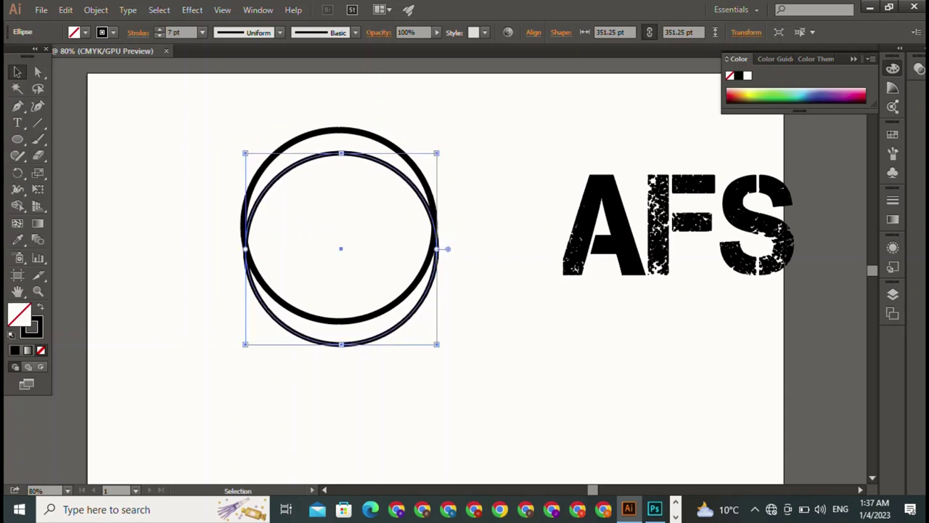
left_click(159, 34)
left_click(159, 35)
left_click(160, 35)
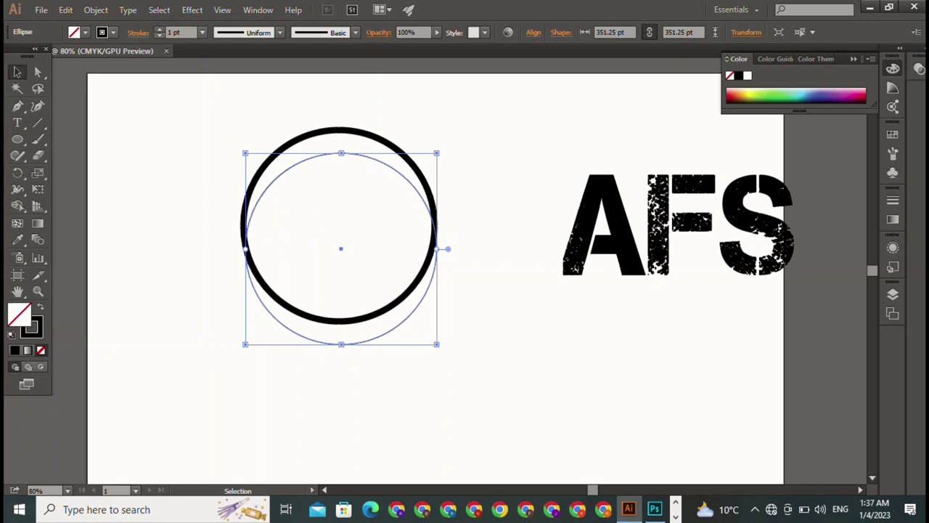
left_click(159, 29)
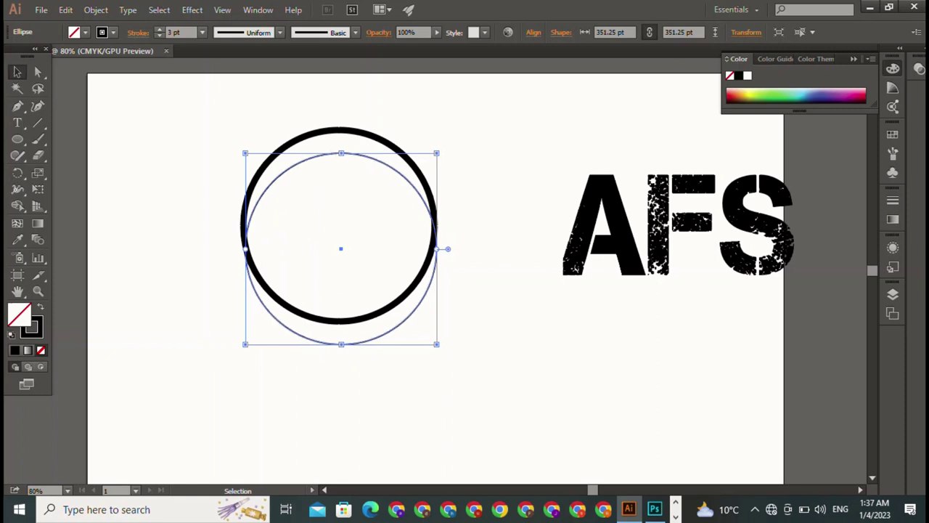
left_click(159, 29)
key("ctrl+shift+a")
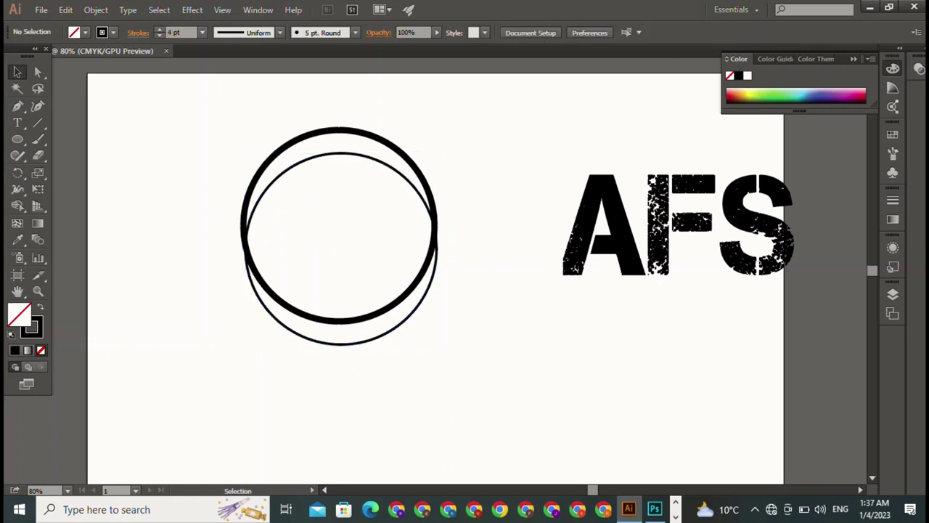
- Move the thin 4 pt circle below and right of the thick circle, then reselect the thick one
left_click_drag(340, 248, 497, 370)
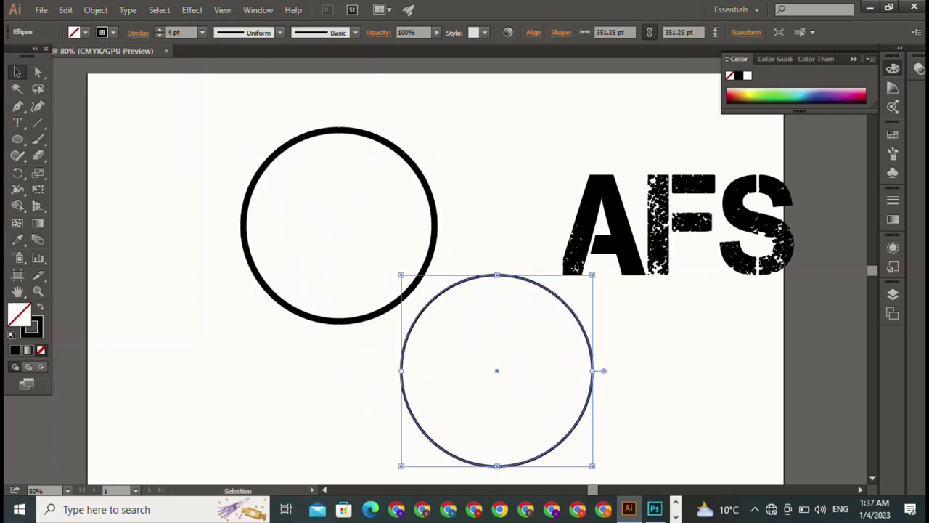
key("ctrl+shift+a")
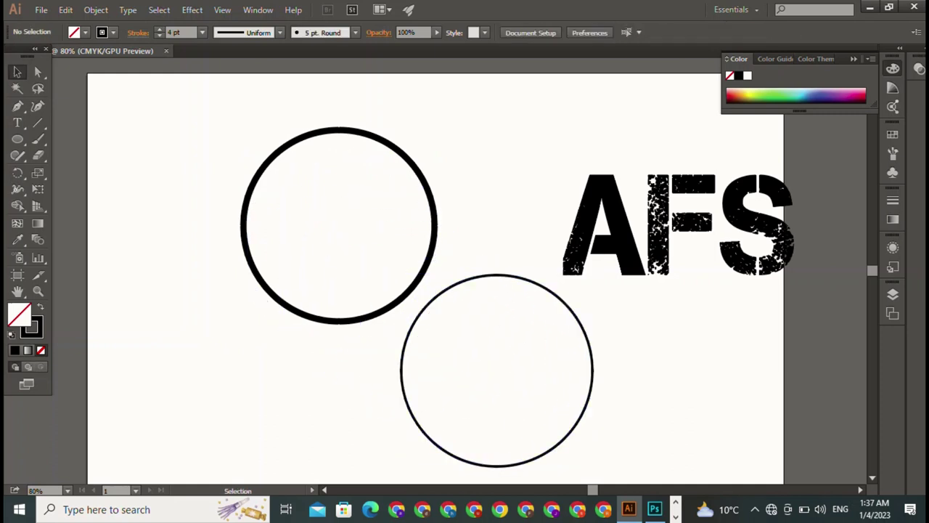
left_click(434, 226)
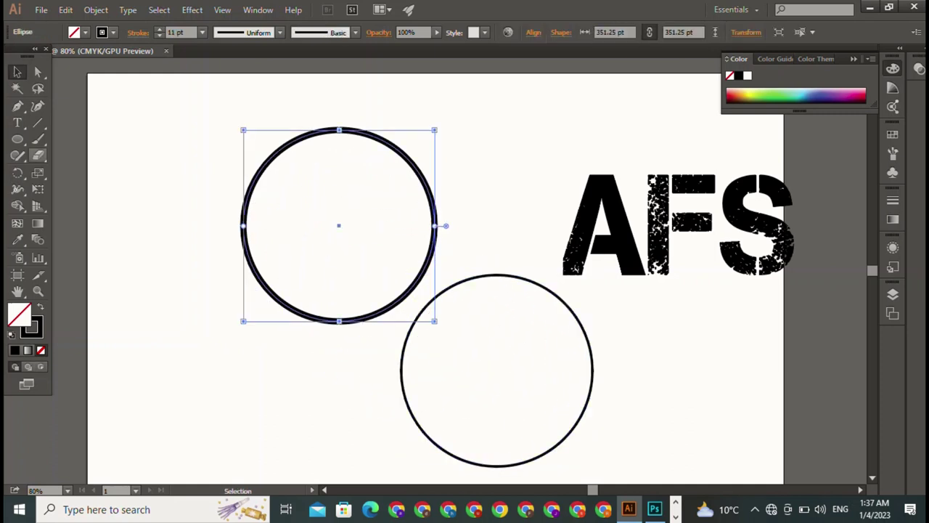
left_click(38, 155)
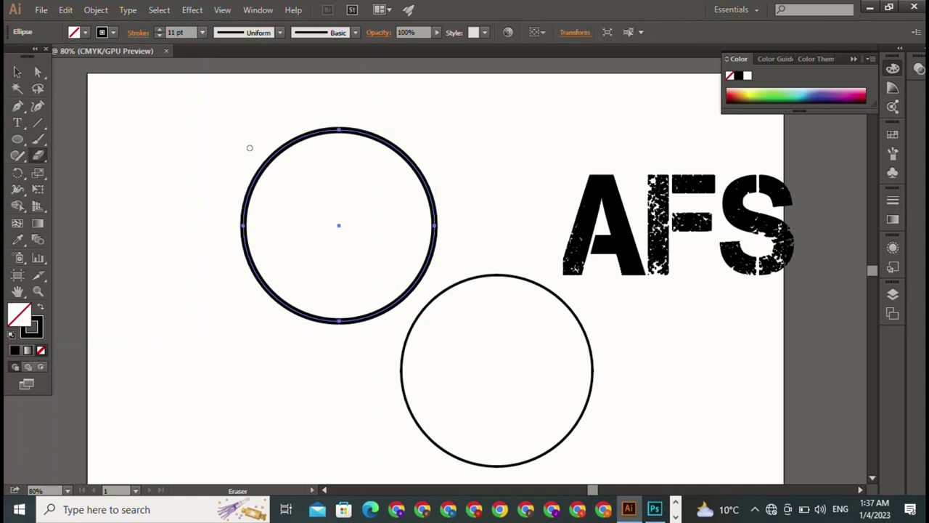
key("bracketright")
key("bracketright")
key("bracketright")
key("bracketright")
key("bracketright")
key("bracketright")
key("bracketright")
key("bracketright")
key("bracketright")
key("bracketright")
key("bracketright")
key("bracketright")
key("bracketright")
key("bracketright")
key("bracketright")
key("bracketright")
key("bracketright")
key("bracketright")
key("bracketright")
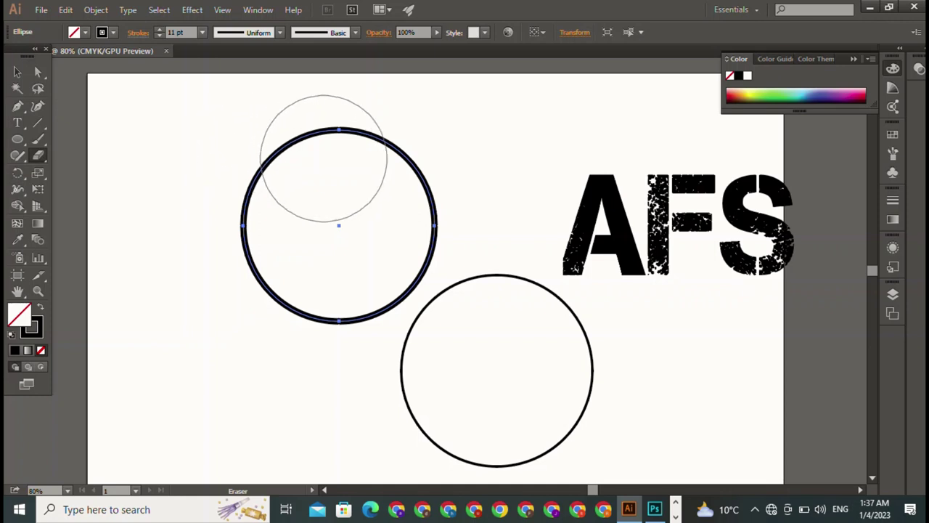
key("bracketright")
key("bracketright")
key("bracketright")
key("bracketright")
key("bracketright")
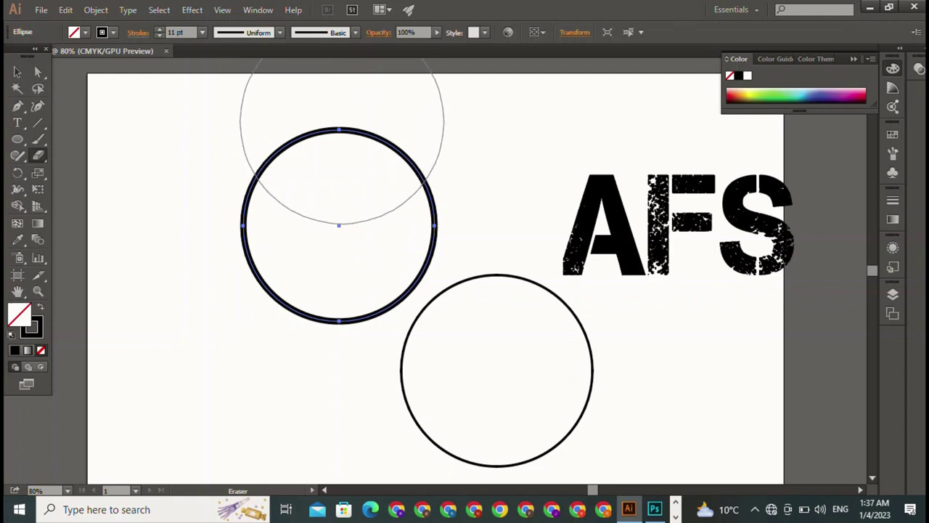
left_click(337, 122)
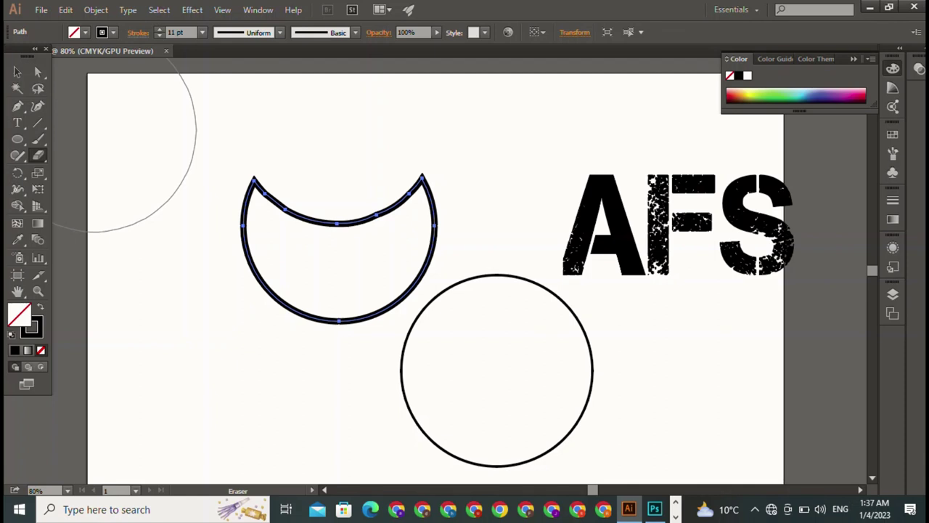
left_click_drag(263, 156, 290, 167)
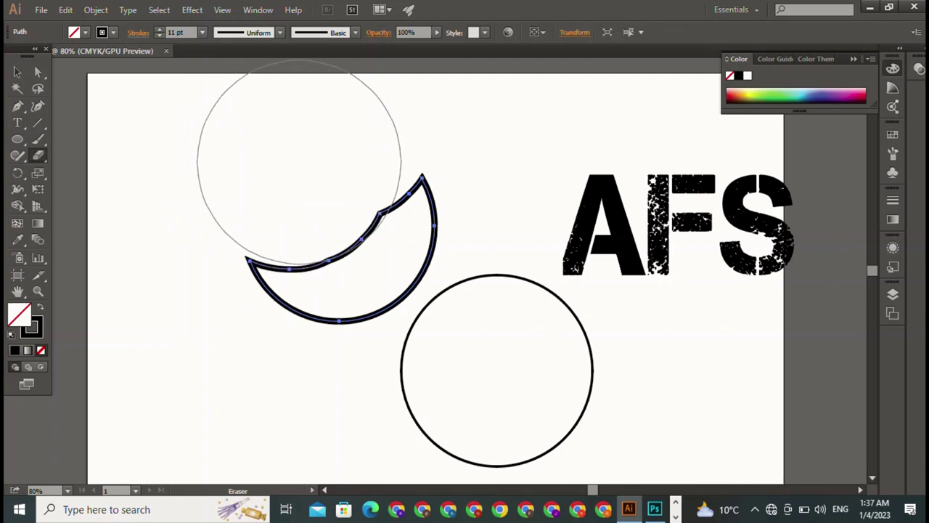
key("ctrl+z")
key("ctrl+z")
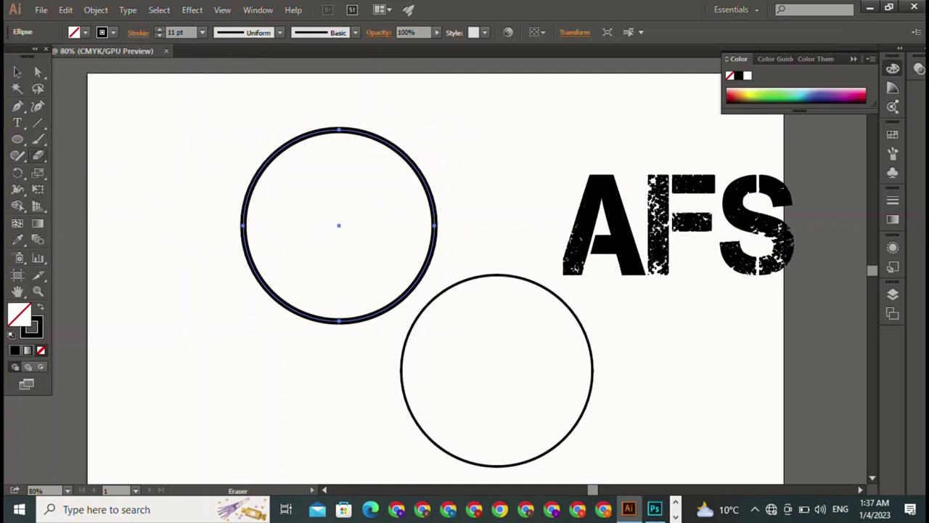
right_click(38, 155)
- Scissor the thick circle at its left and right anchors and delete the lower-right quarter arc
left_click(101, 172)
left_click(243, 225)
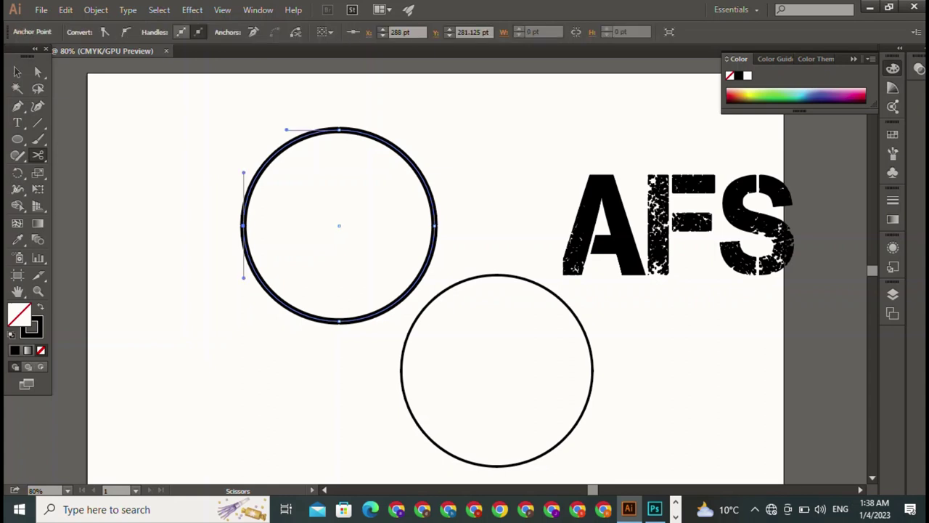
left_click(435, 226)
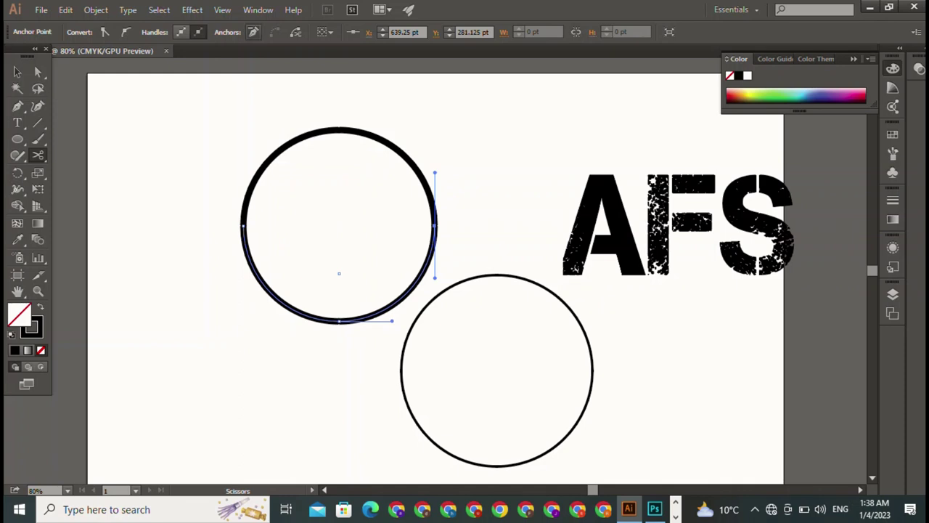
key("Delete")
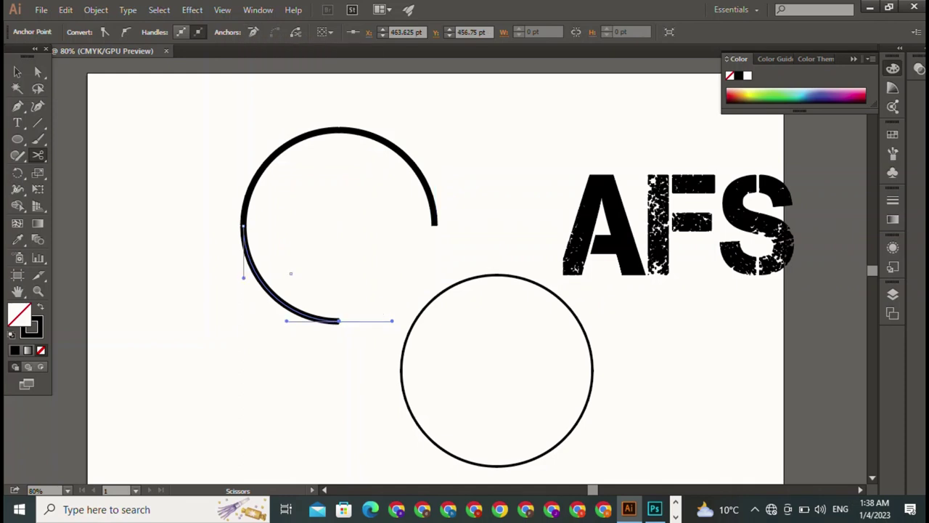
key("v")
key("ctrl+shift+a")
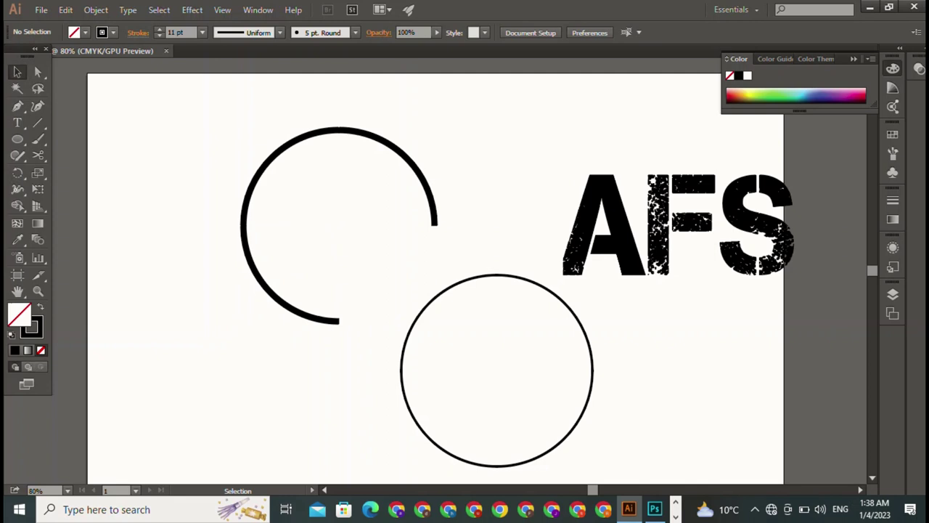
- Delete the bottom-left arc and drag the top half-arc down to flip it into a lower U
key("ctrl+z")
key("Delete")
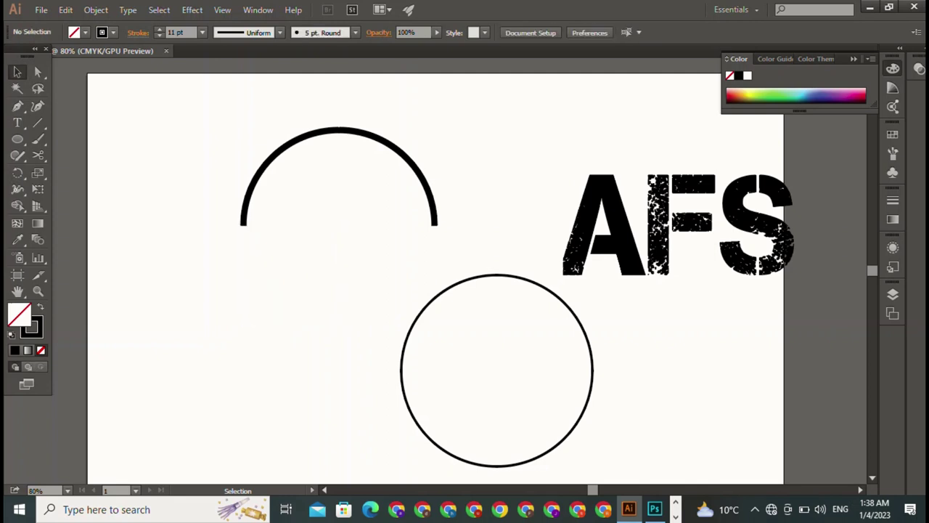
left_click(340, 130)
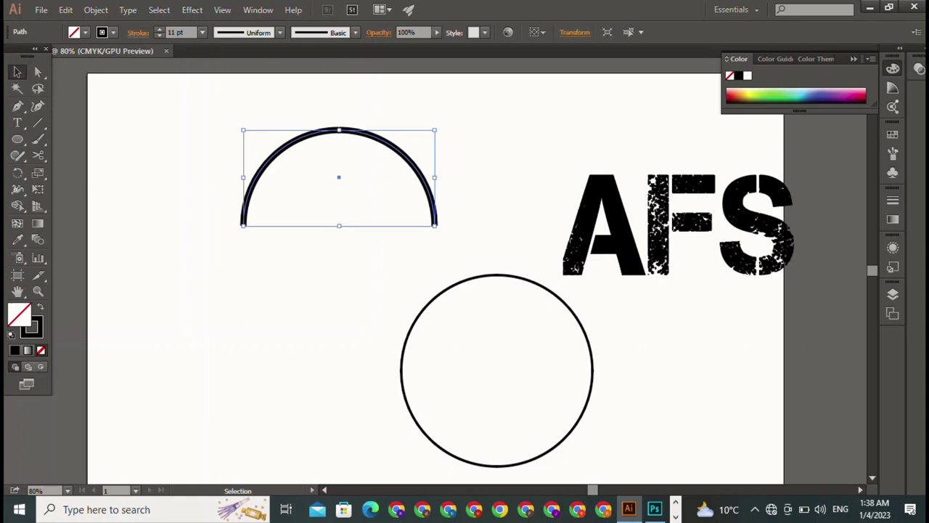
left_click_drag(339, 130, 339, 190)
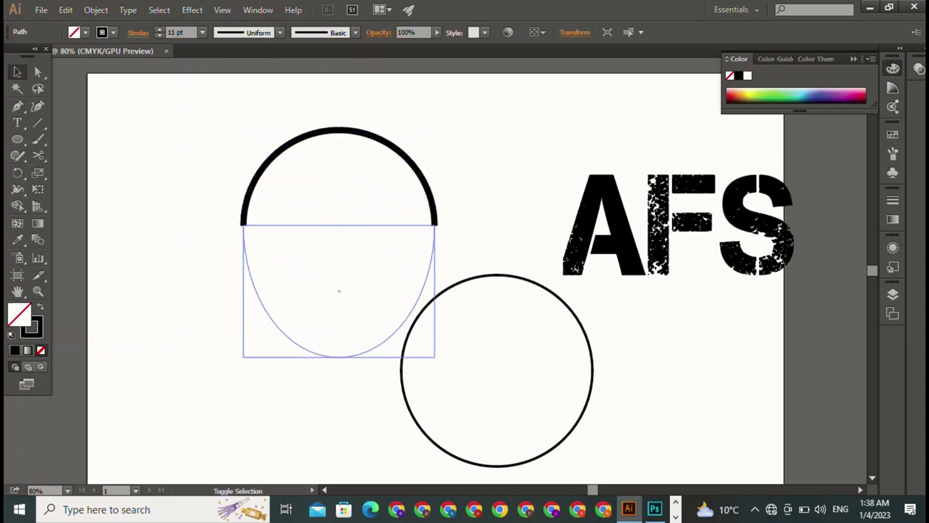
left_click_drag(339, 190, 339, 348)
key("ctrl+shift+a")
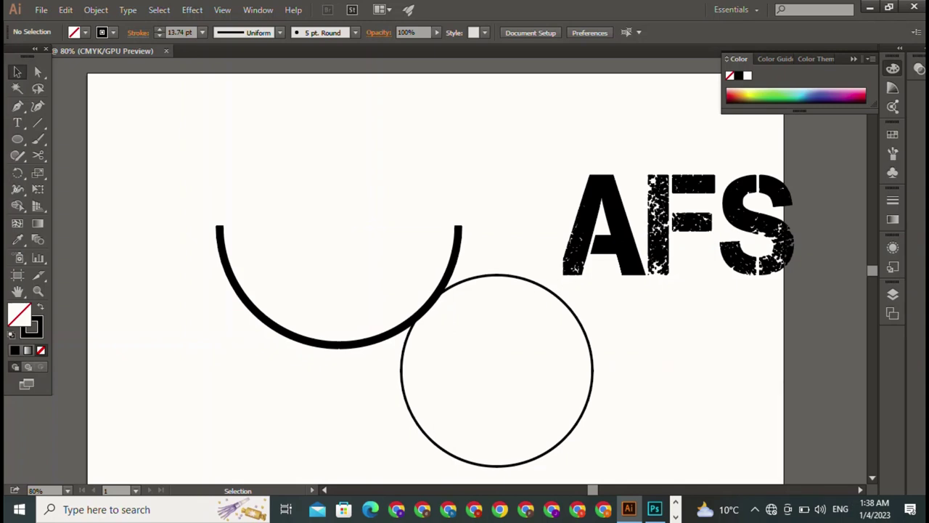
- Narrow the lower half-arc slightly from its right side
key("ctrl+z")
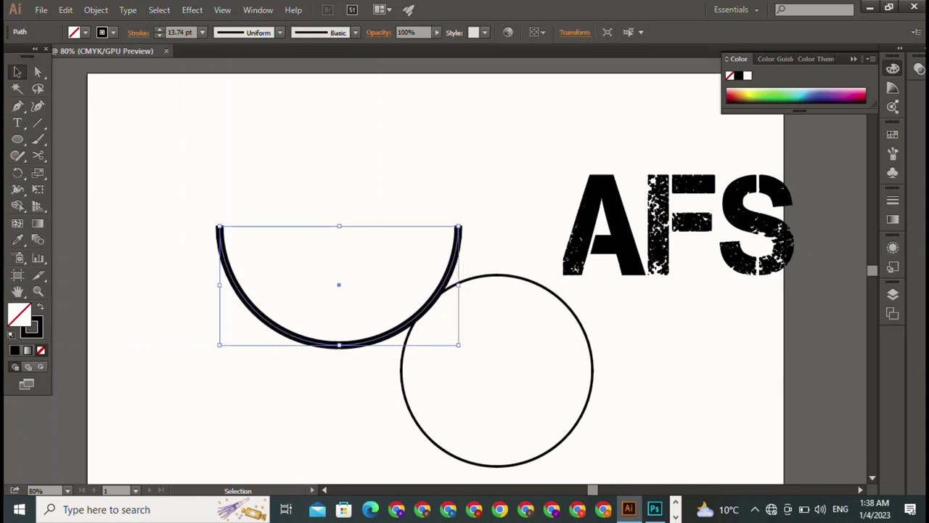
left_click_drag(458, 285, 434, 285)
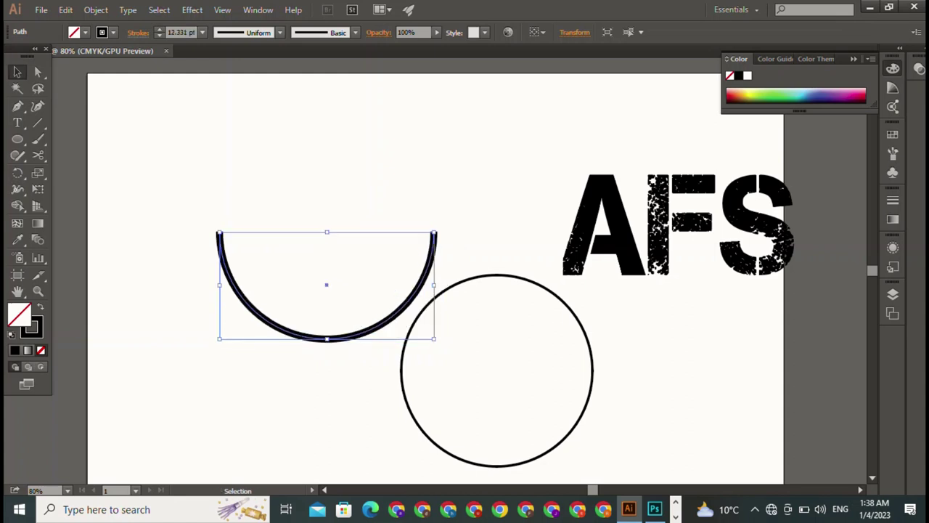
double_click(402, 371)
left_click(305, 422)
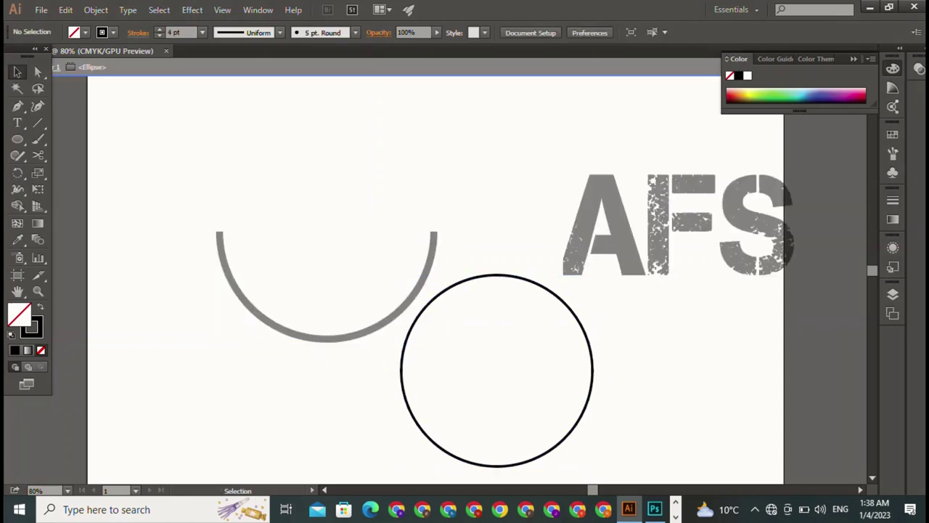
- Move the thin circle onto the half-arc and enlarge it to about 397.5 by 395 pt
key("Escape")
left_click_drag(497, 371, 328, 236)
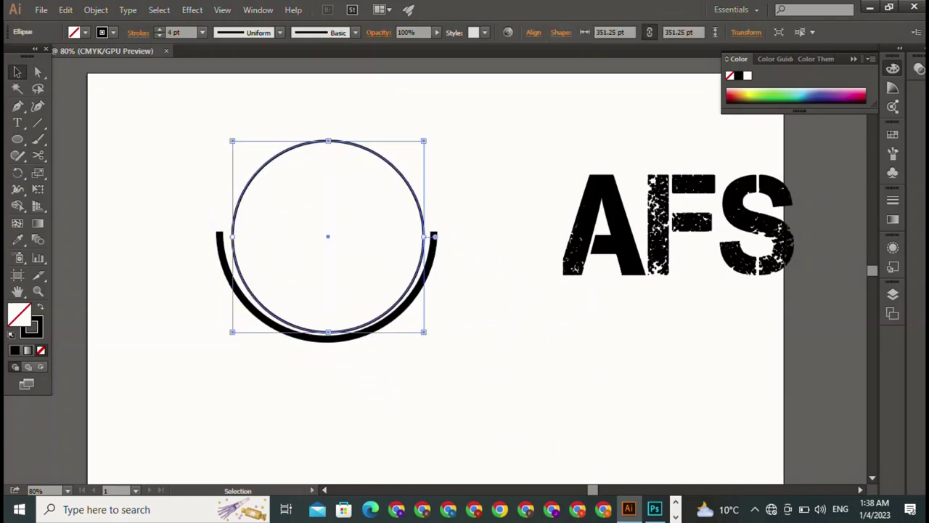
left_click_drag(423, 140, 434, 132)
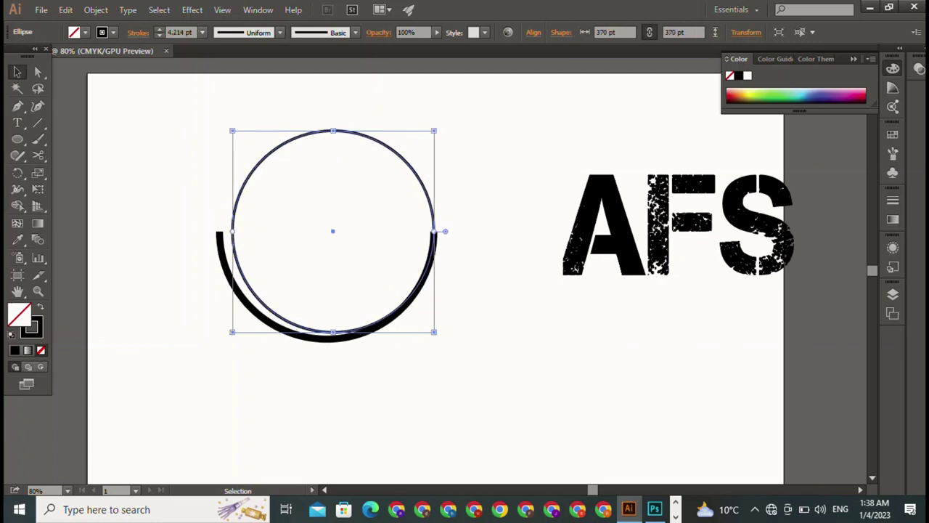
left_click_drag(233, 130, 218, 118)
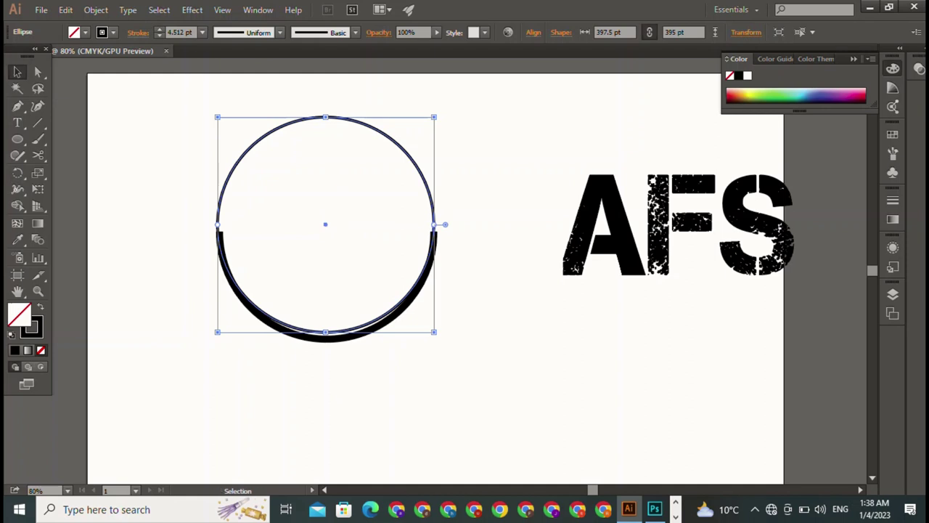
- Fine-tune the thin circle's position until it lines up with the thick arc
left_click_drag(326, 335, 326, 341)
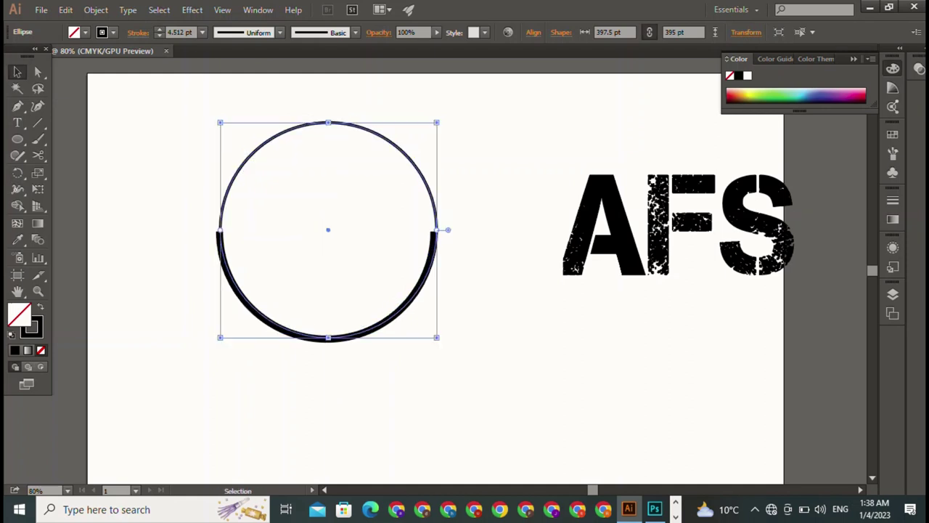
key("ctrl+shift+a")
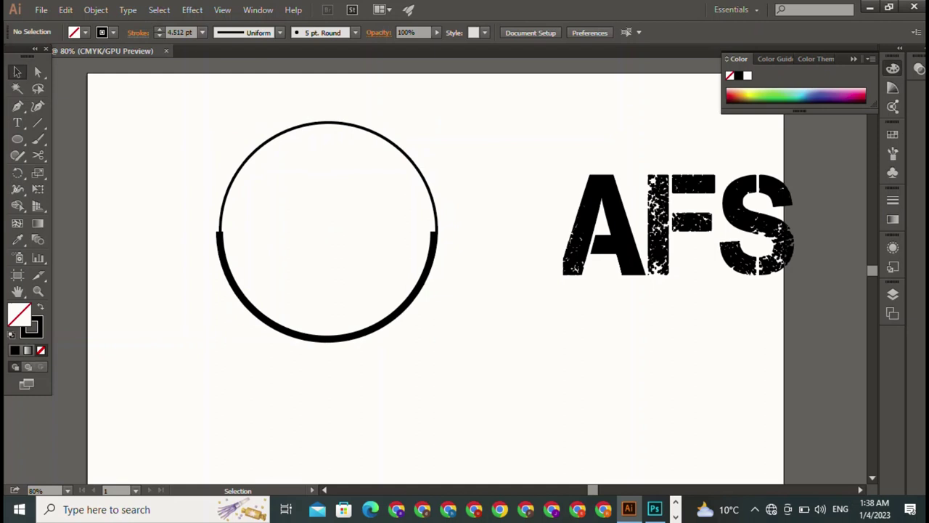
key("ctrl+z")
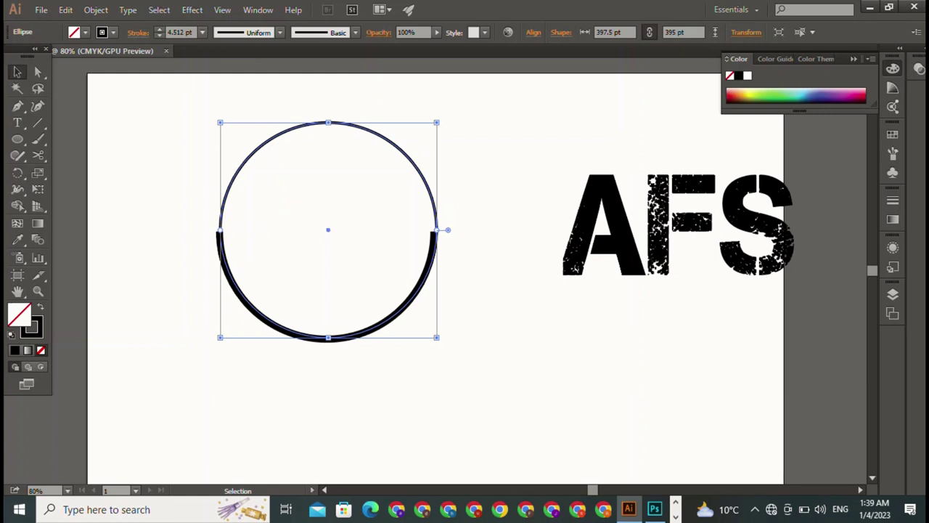
left_click_drag(434, 232, 435, 232)
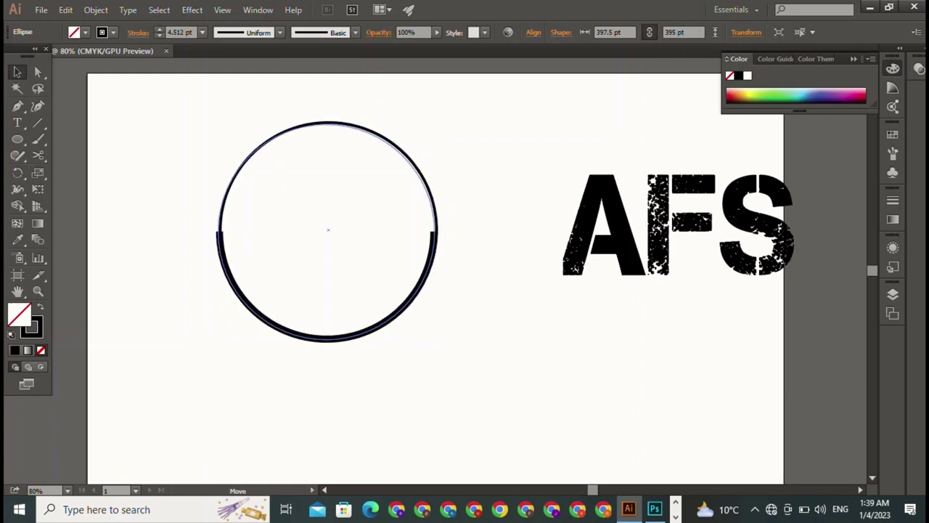
left_click_drag(435, 232, 435, 232)
key("ctrl+shift+a")
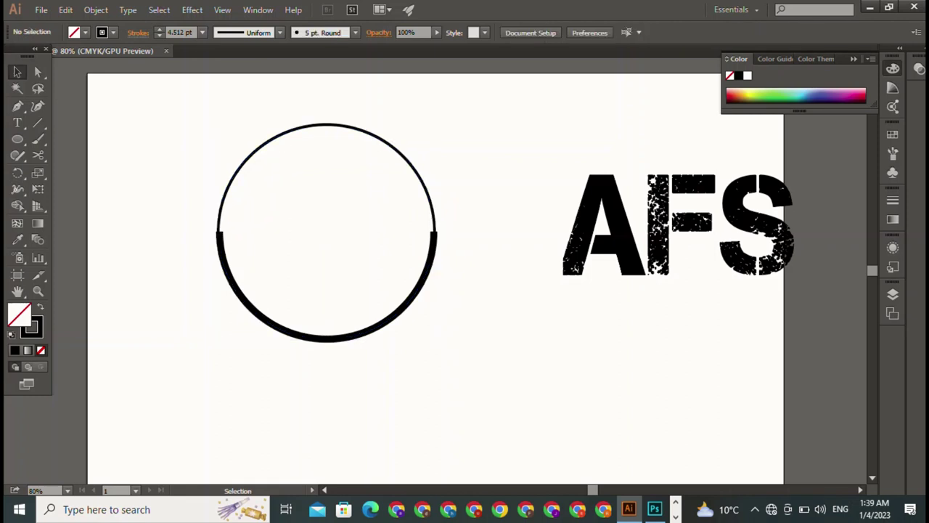
- Move the AFS text into the ring, shrink it to about 210.59 pt and centre it
left_click_drag(679, 225, 345, 231)
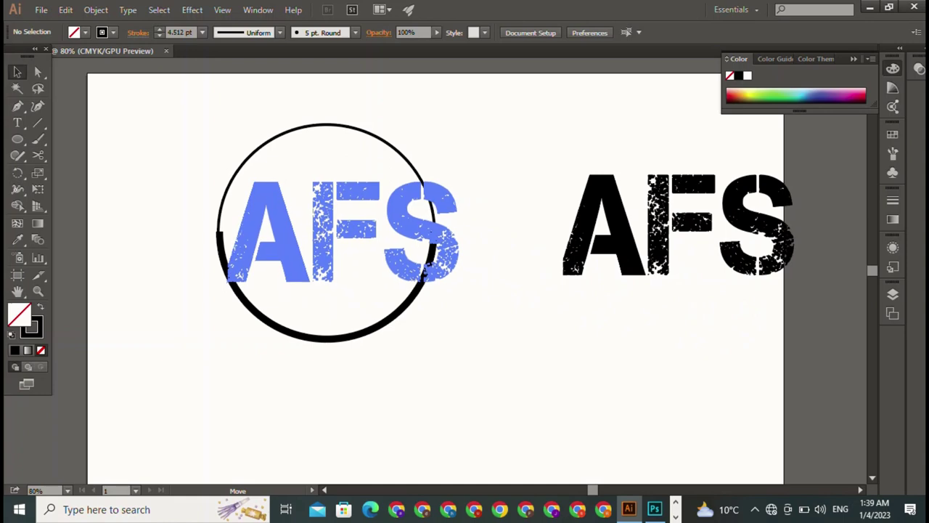
left_click_drag(461, 159, 416, 190)
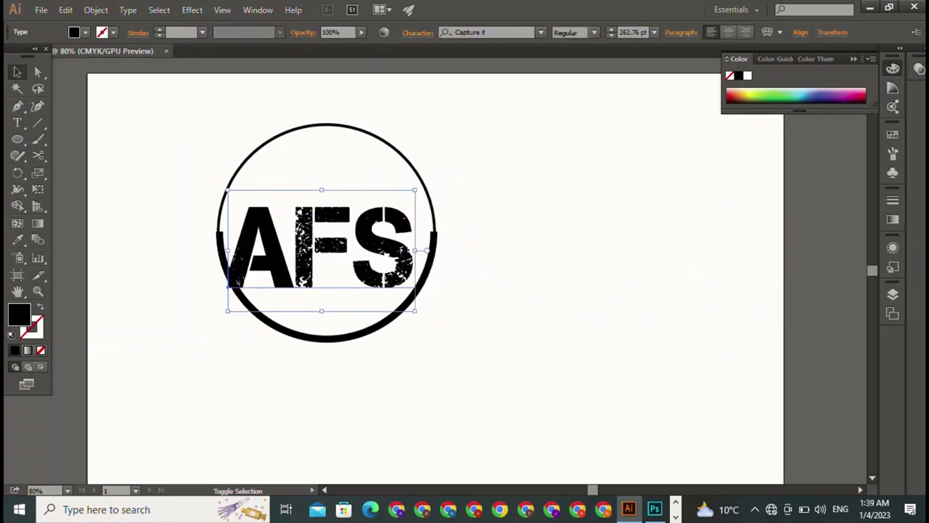
left_click_drag(326, 247, 333, 222)
key("ctrl+shift+a")
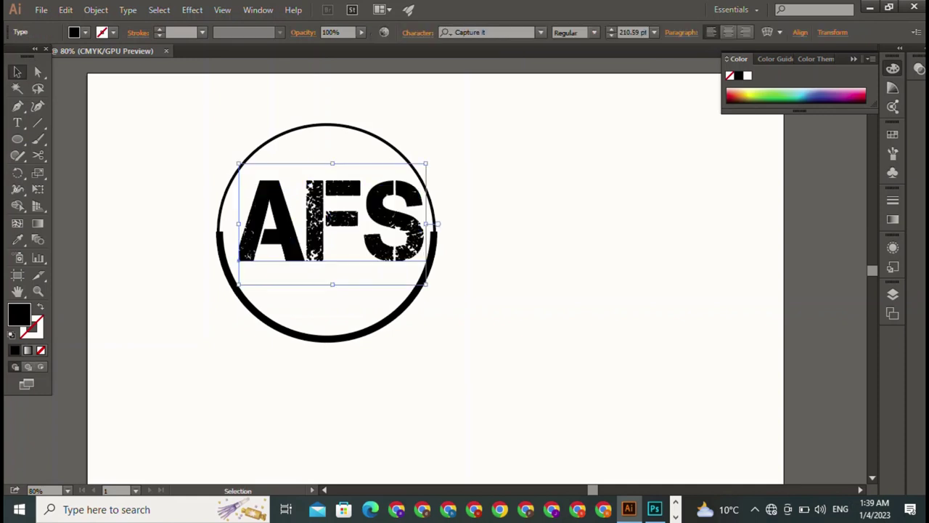
key("ctrl+shift+a")
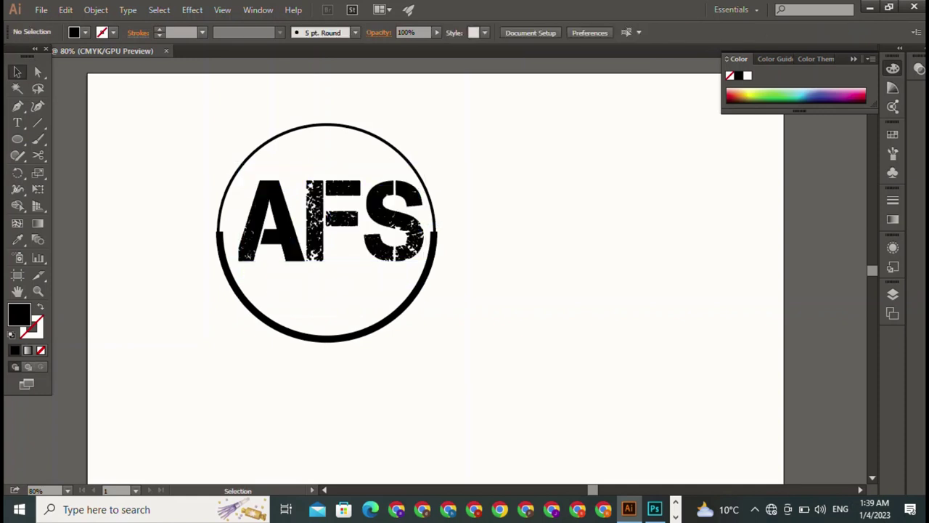